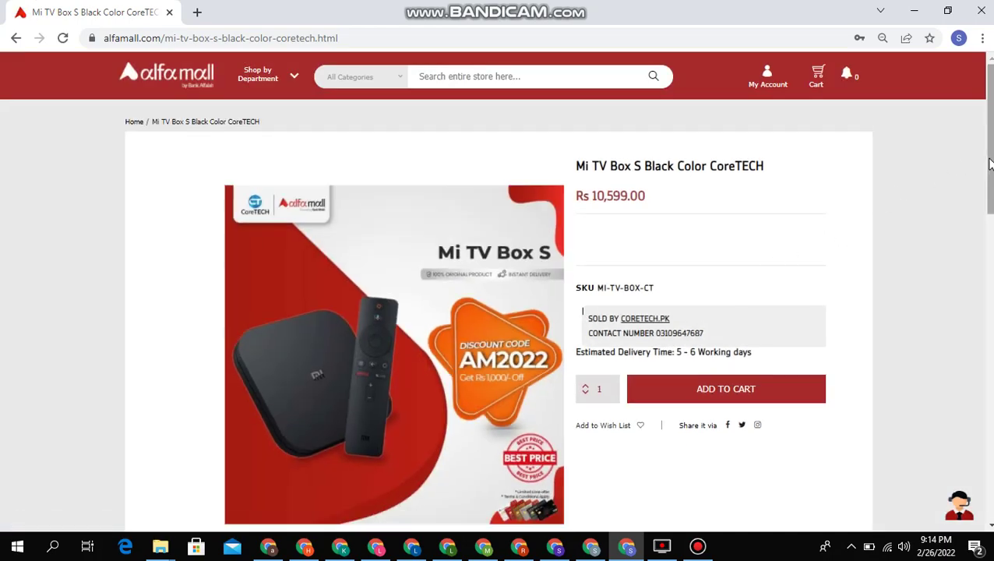
left_click_drag(990, 164, 958, 286)
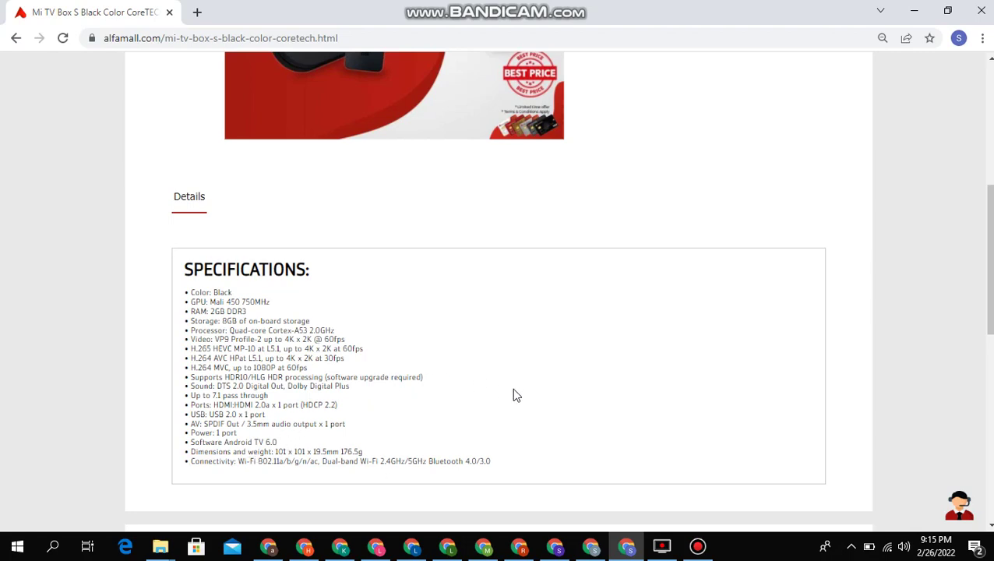
scroll(582, 192, "up", 3)
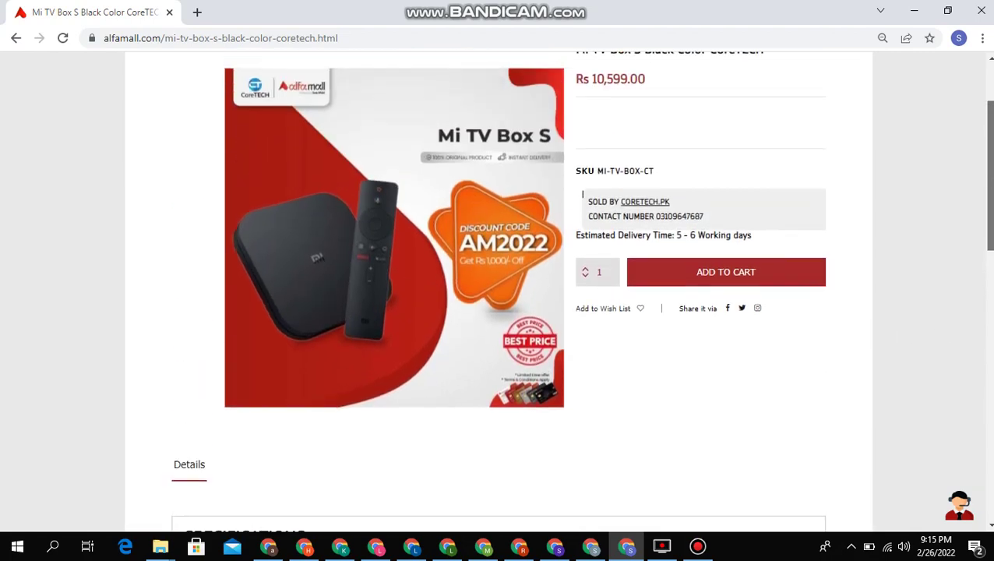
scroll(911, 250, "up", 1)
scroll(911, 250, "down", 2)
scroll(937, 231, "up", 2)
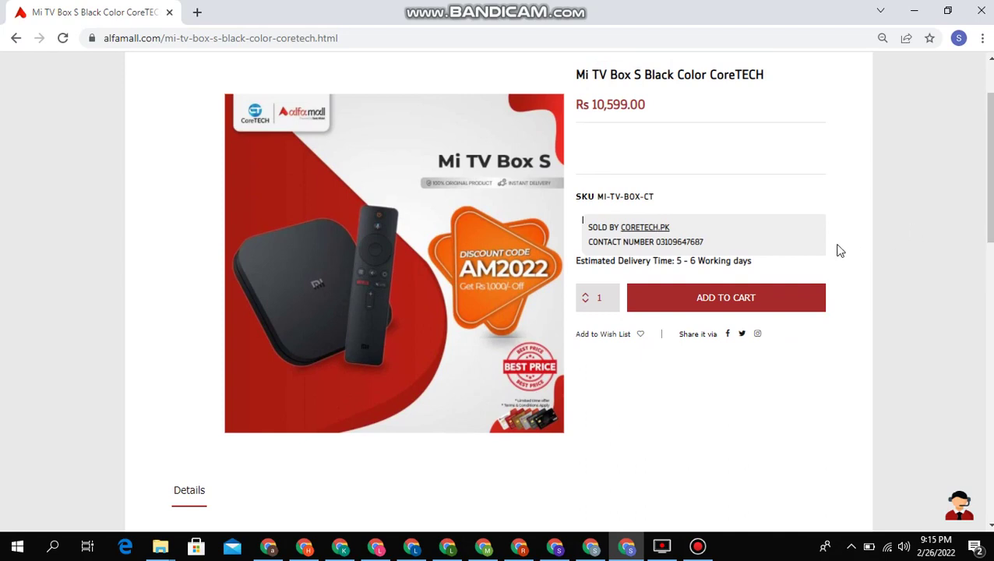
Add one Mi TV Box S Black CoreTECH to the cart and proceed to checkout at Rs 10,599.00.
left_click(760, 307)
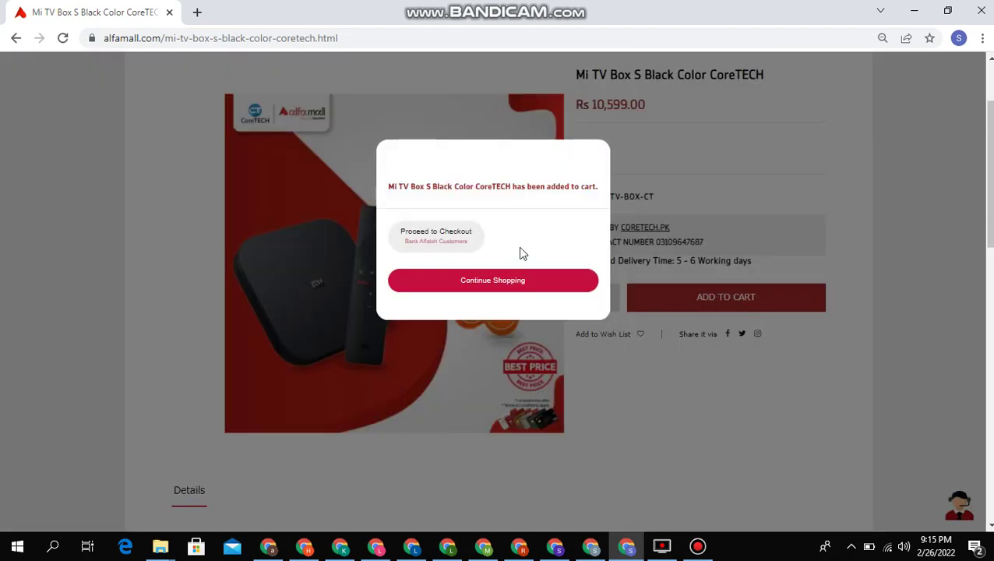
left_click(470, 240)
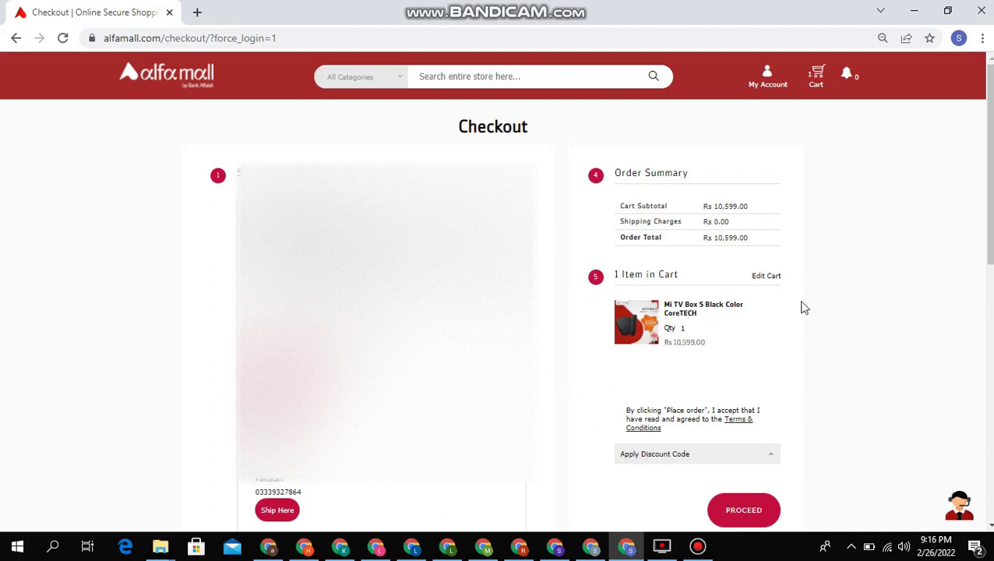
Apply discount code am2022 for Rs 1,000 off, bringing the total to Rs 9,599.00.
mouse_move(992, 194)
left_mouse_down()
mouse_move(992, 243)
mouse_move(992, 208)
left_mouse_up()
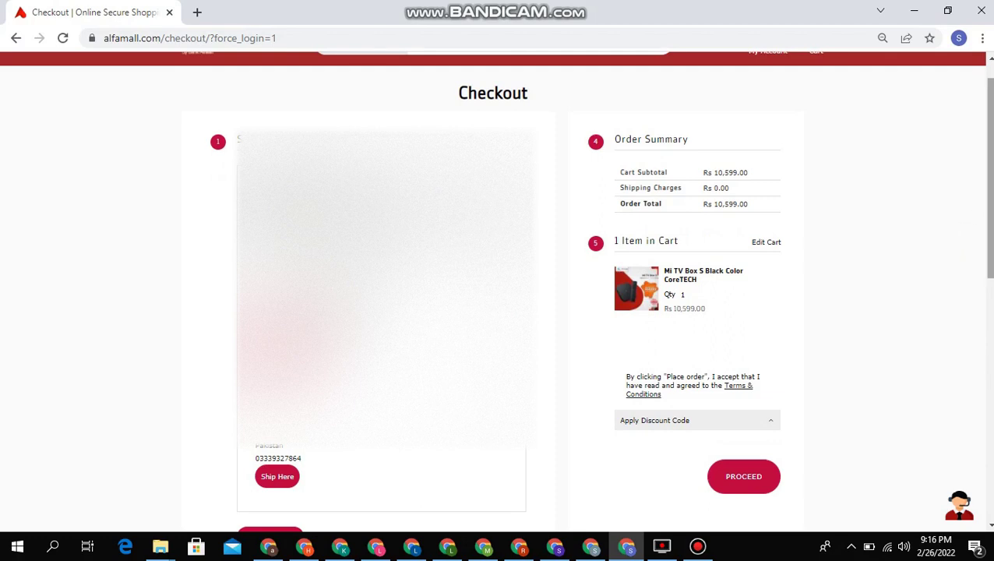
mouse_move(992, 195)
left_mouse_down()
mouse_move(992, 182)
mouse_move(992, 207)
left_mouse_up()
left_click(675, 392)
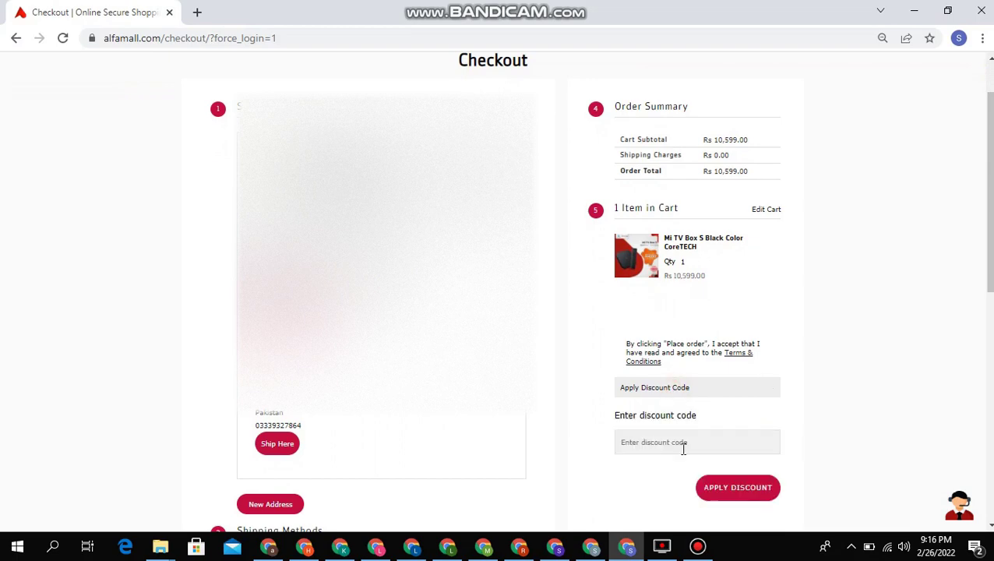
left_click(682, 443)
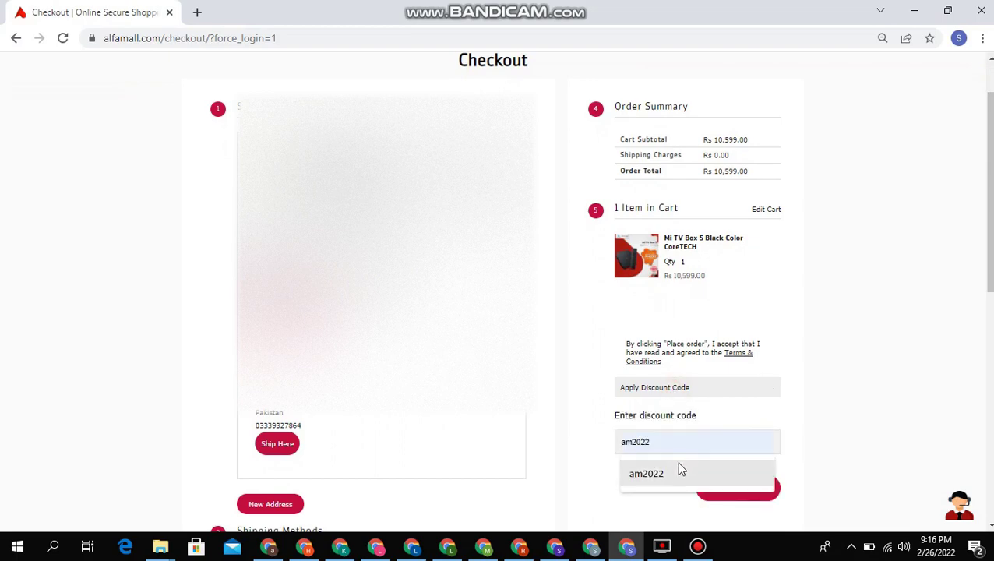
type("am202")
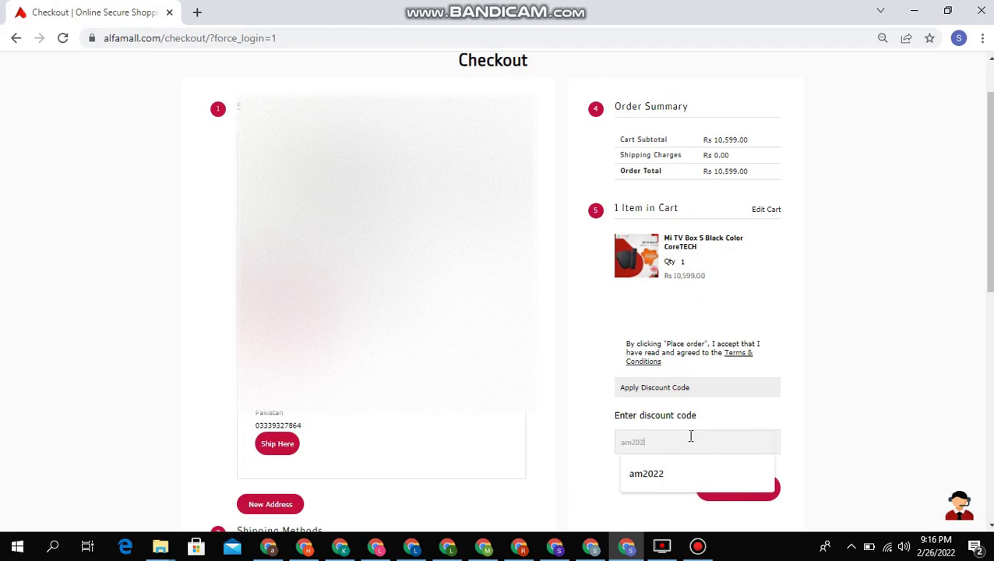
type("2")
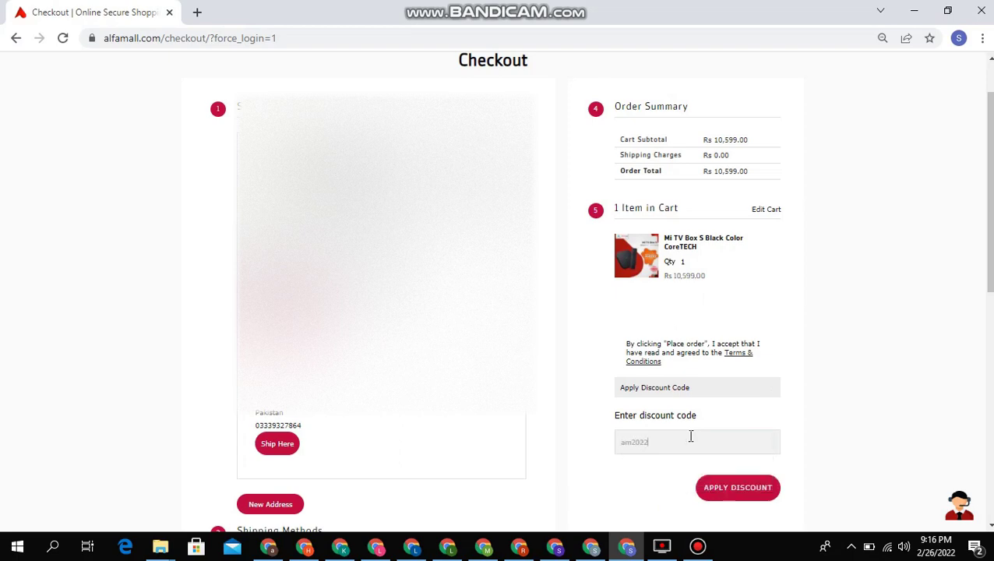
left_click(704, 486)
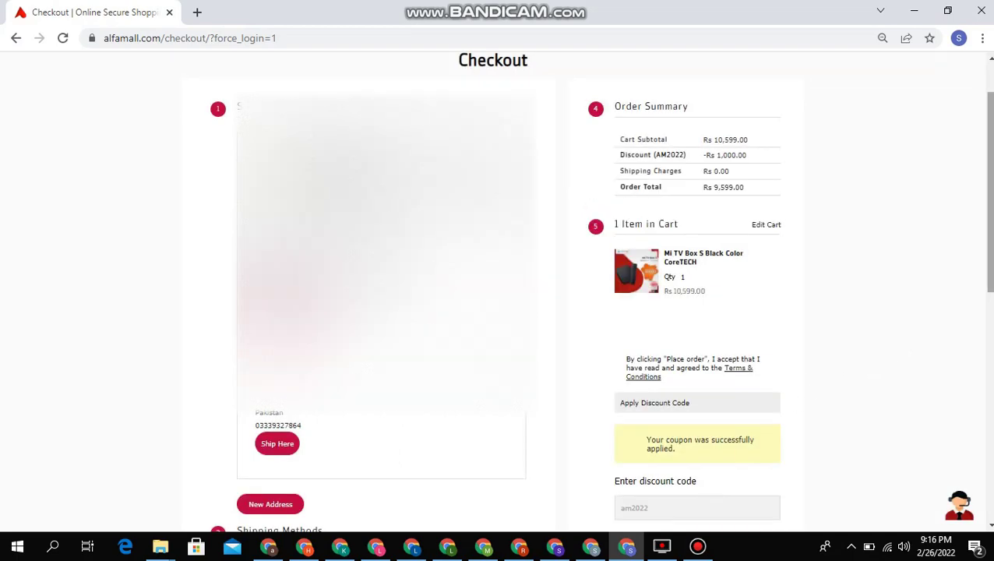
scroll(988, 268, "down", 1)
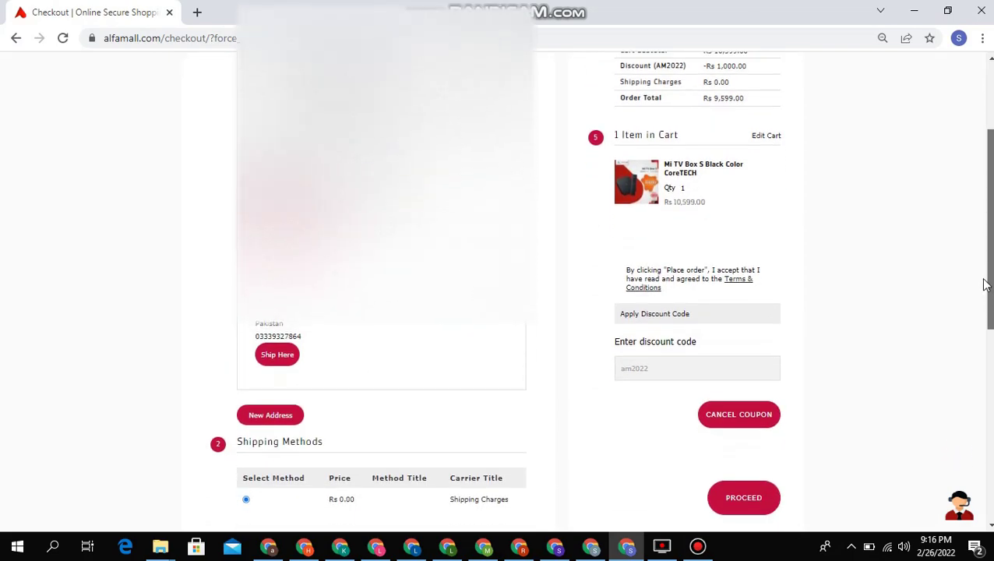
scroll(987, 277, "up", 1)
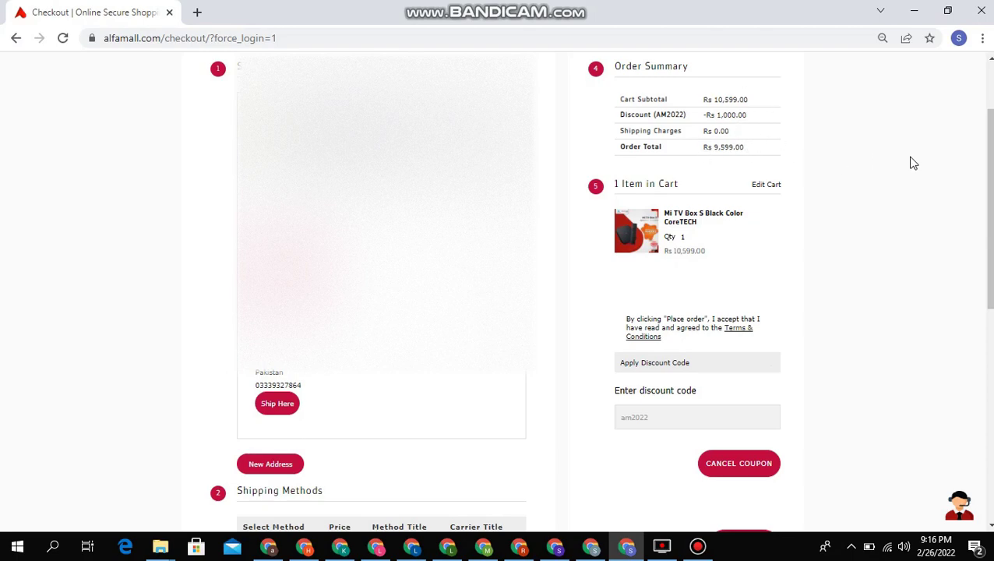
left_click_drag(988, 172, 990, 260)
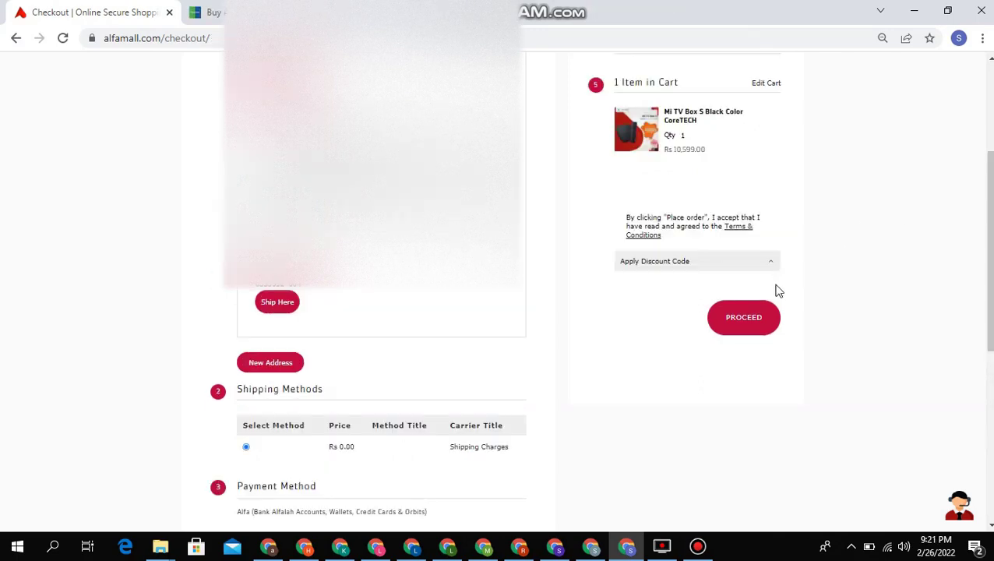
Proceed from checkout to the Bank Alfalah payment gateway for the 9599 total.
left_click(744, 318)
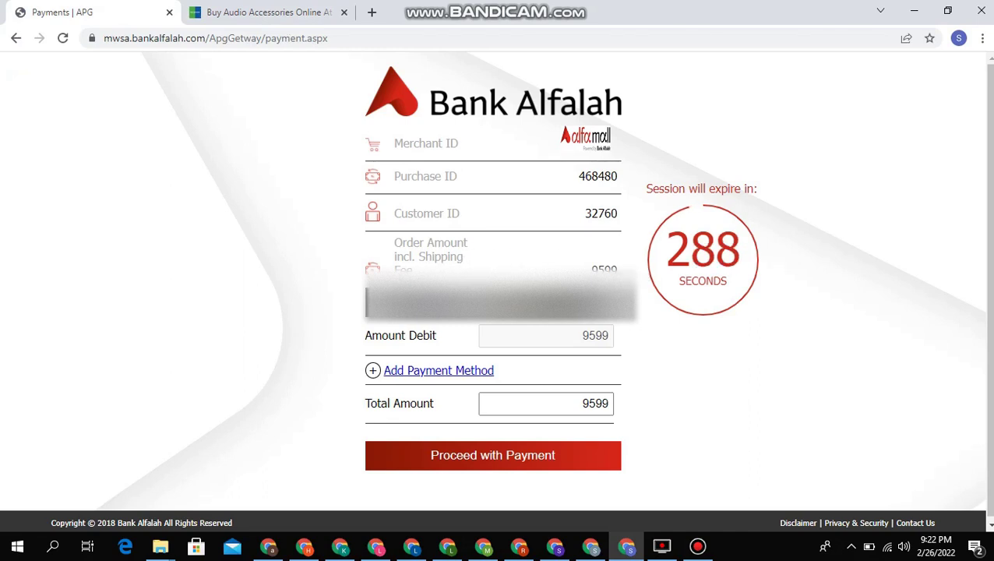
Pay the 9599 total from the wallet account and continue to the OTP page.
left_click(597, 316)
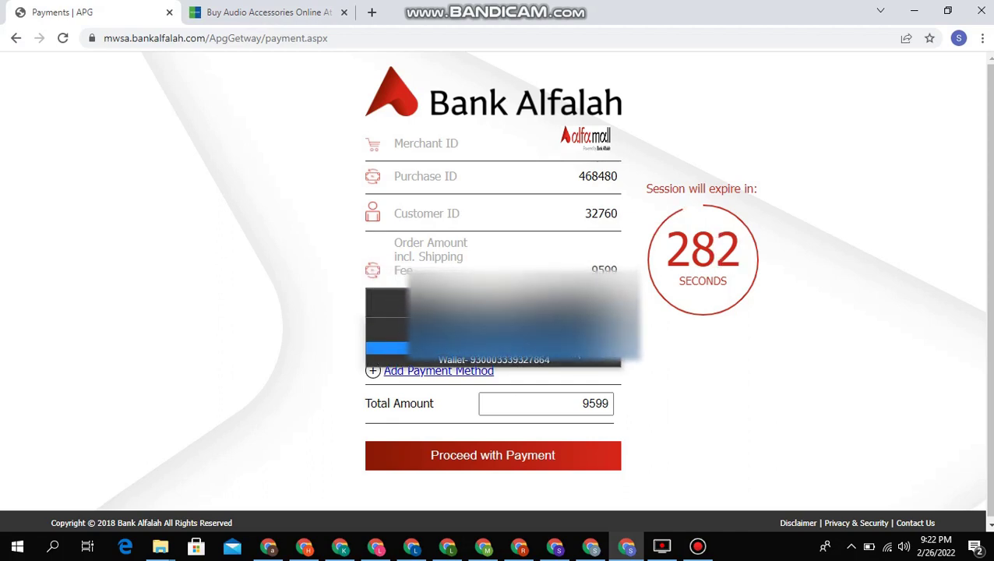
key("Return")
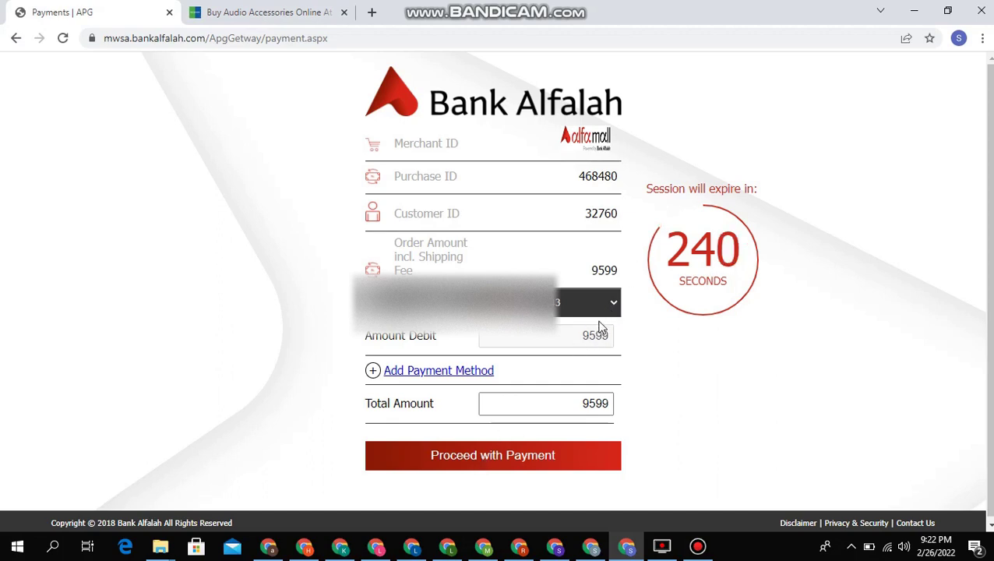
left_click(548, 463)
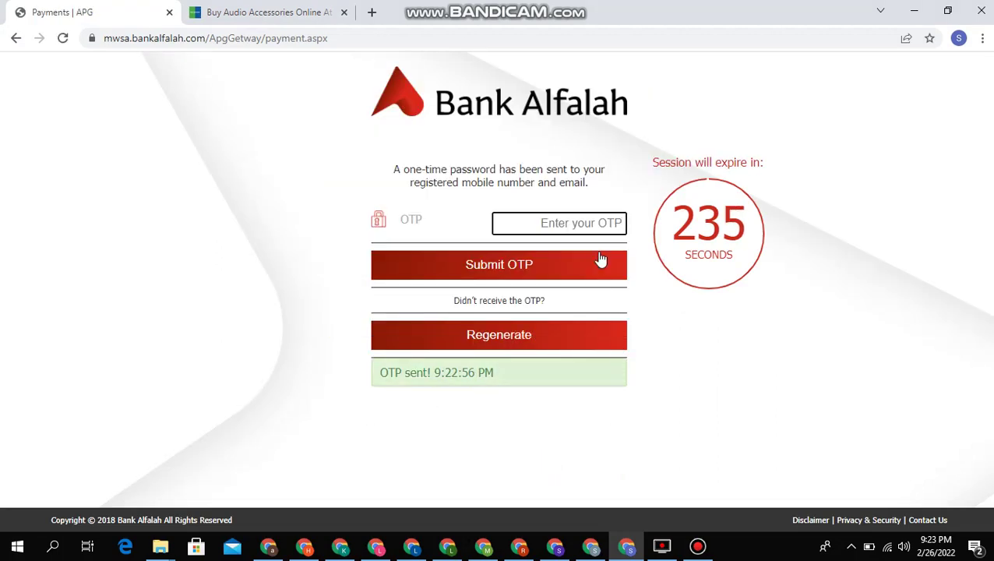
Enter the received one-time password and submit it.
left_click(604, 228)
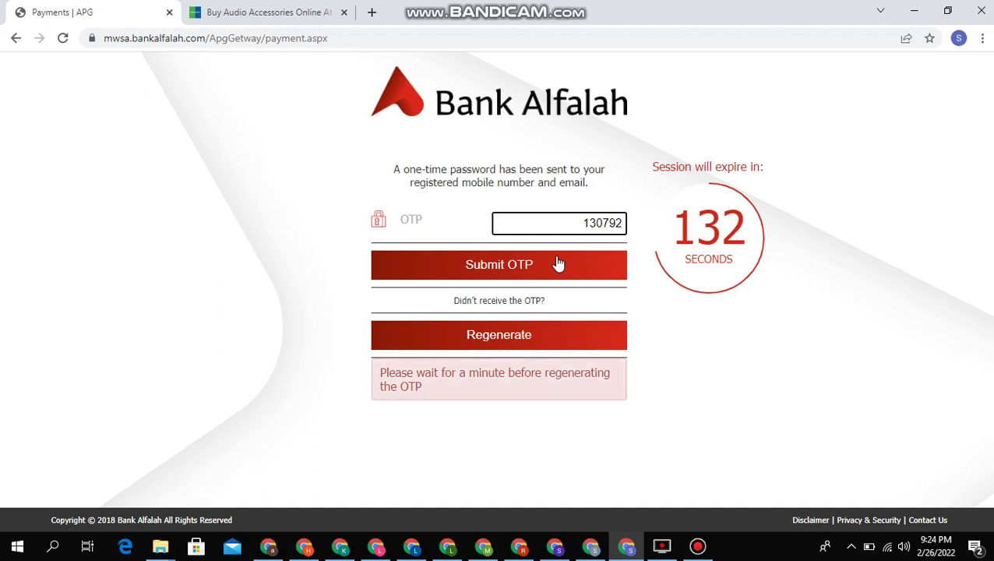
left_click(558, 264)
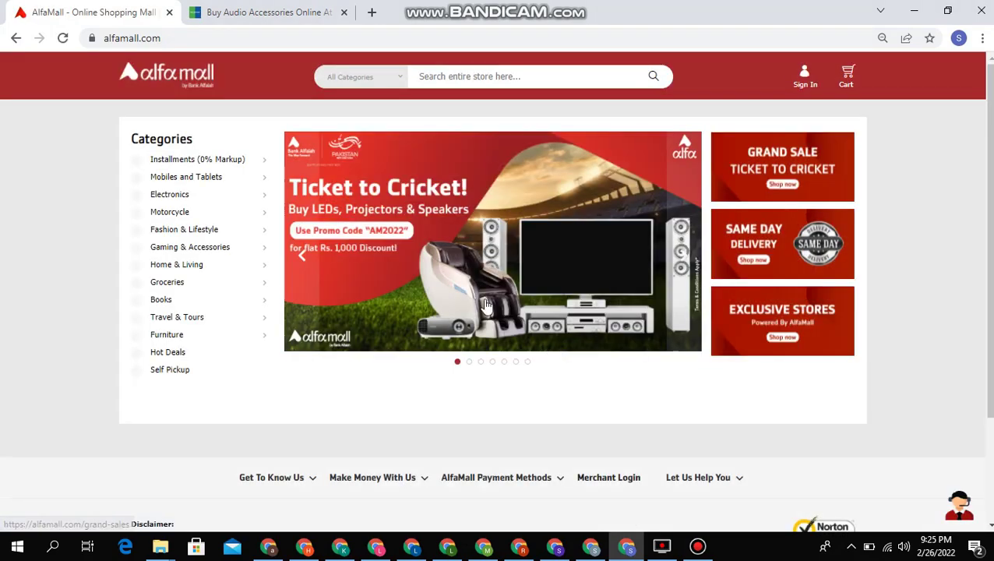
Search the store for 'mi box s' to reach the Mi TV Box S CoreTECH Installment product.
left_click(488, 70)
type("mi box")
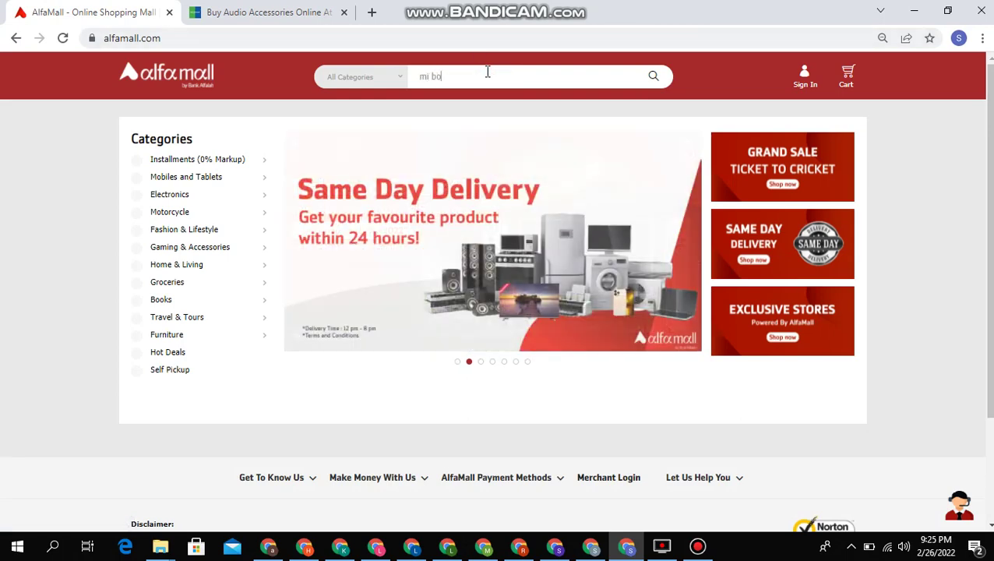
type(" s")
key("Return")
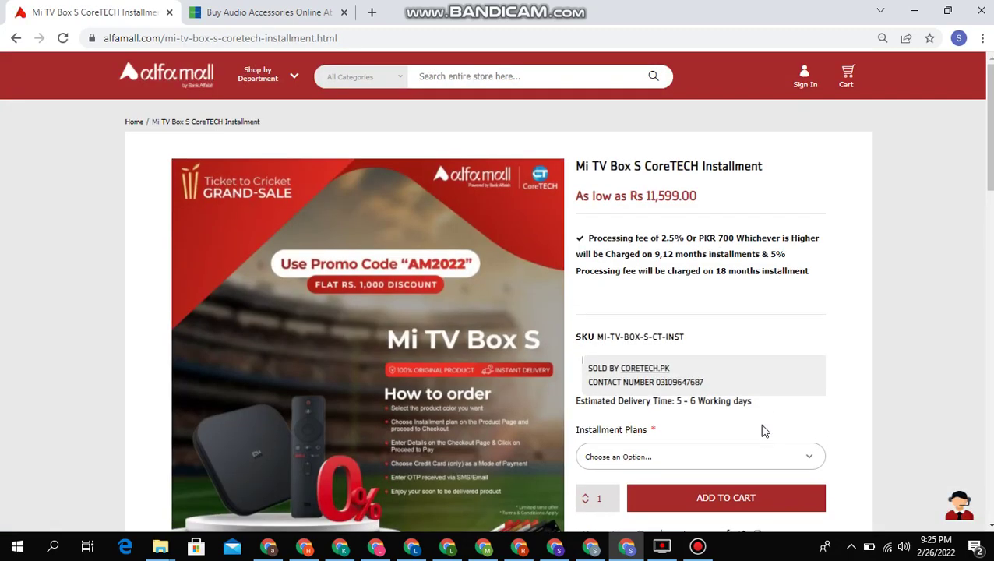
Choose the 12 Months 0% Markup installment plan for the Mi TV Box S, quantity 1.
scroll(988, 192, "down", 2)
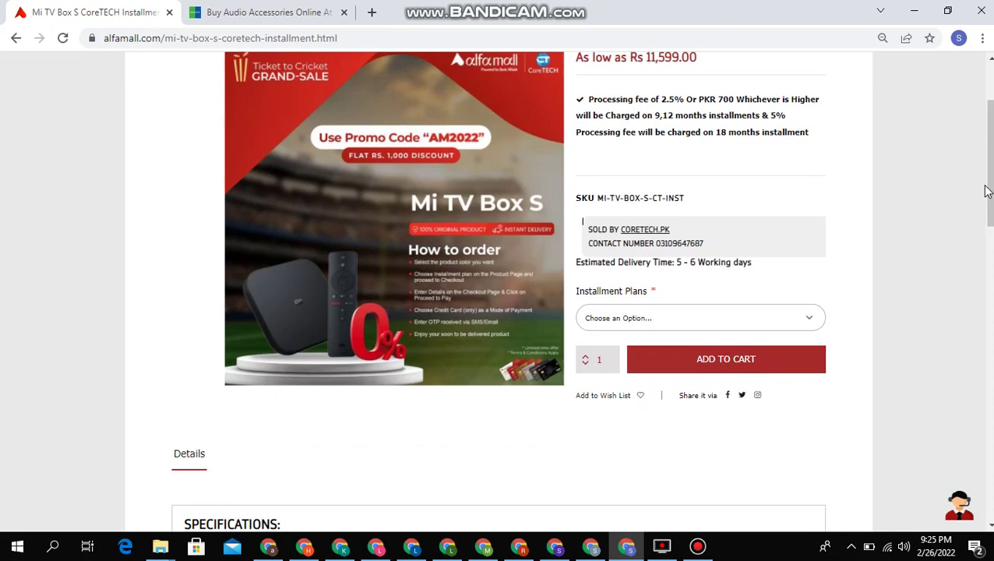
left_click(740, 319)
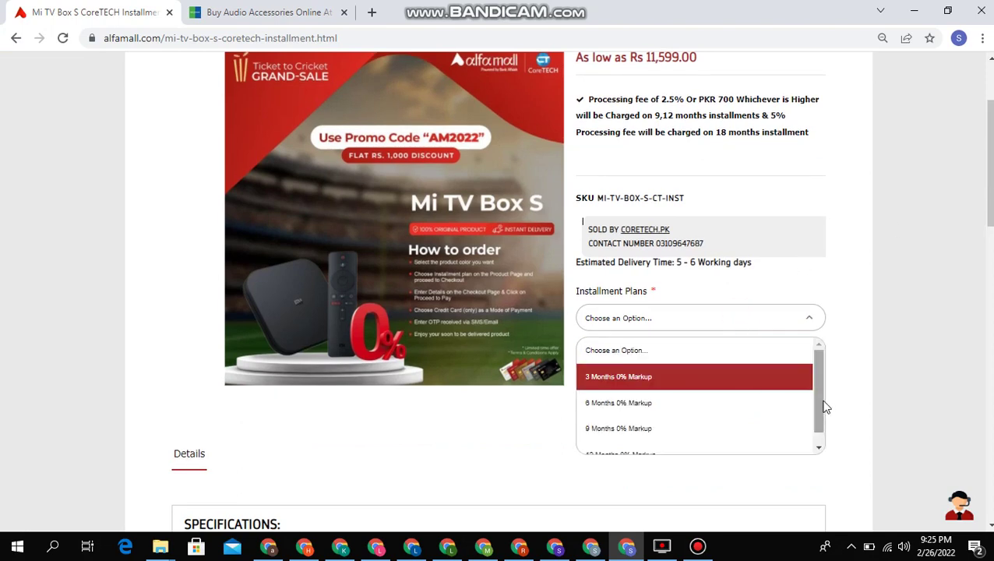
left_click_drag(814, 405, 815, 414)
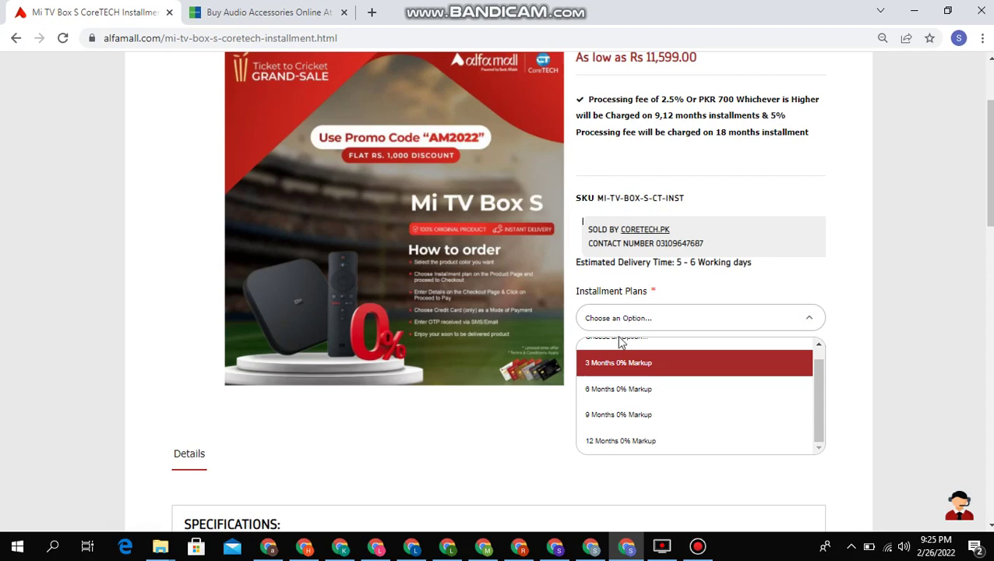
left_click(630, 443)
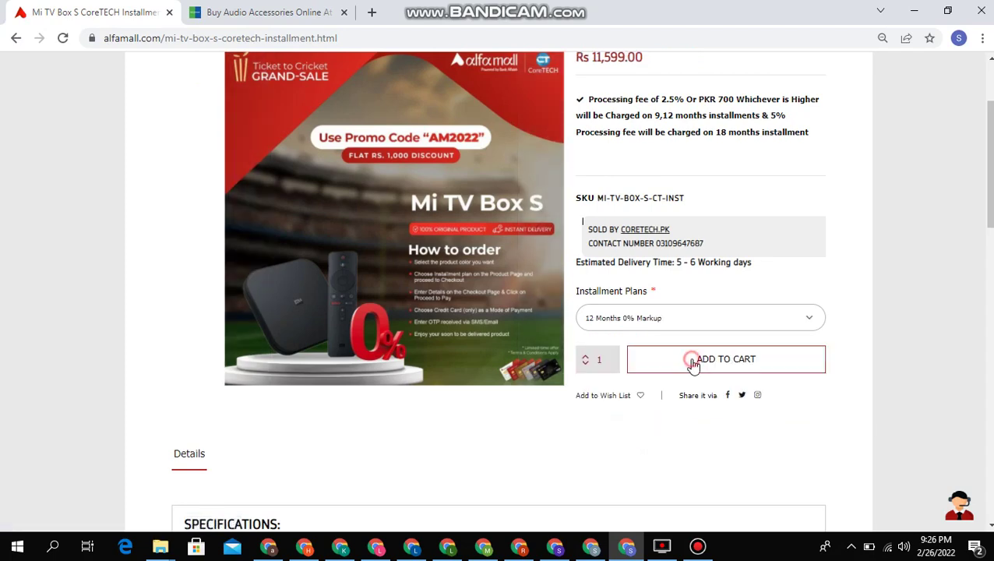